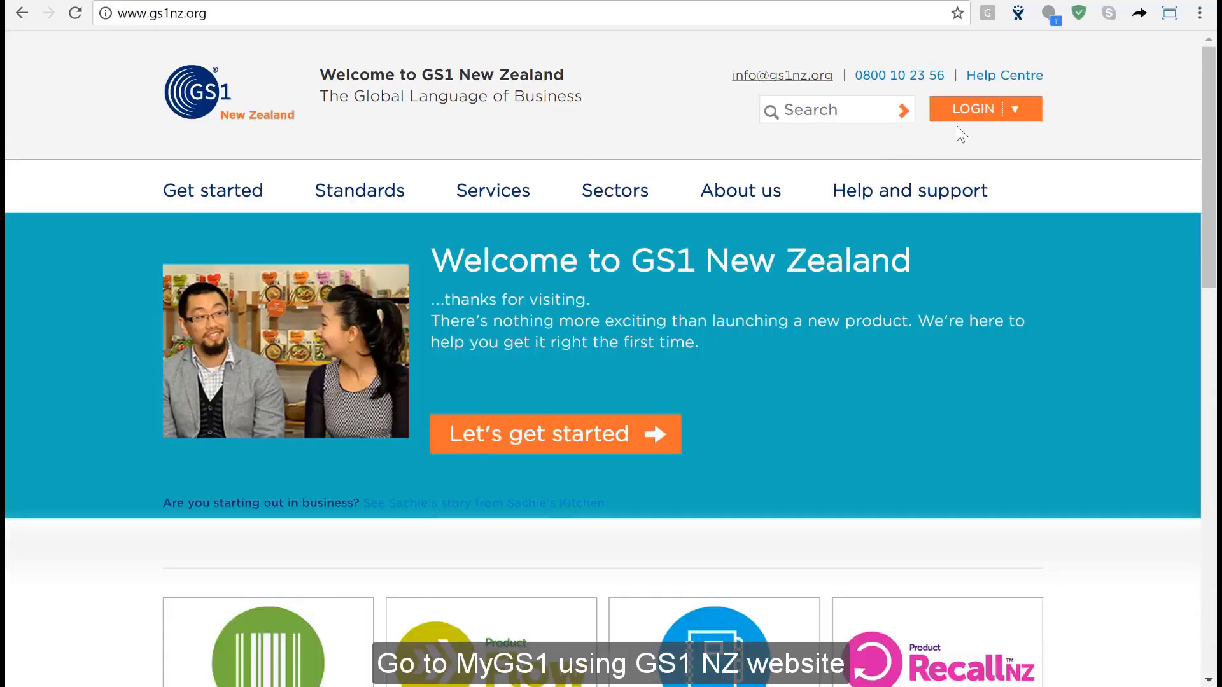
Go to the MyGS1 login page from the gs1nz.org LOGIN menu
click(1015, 109)
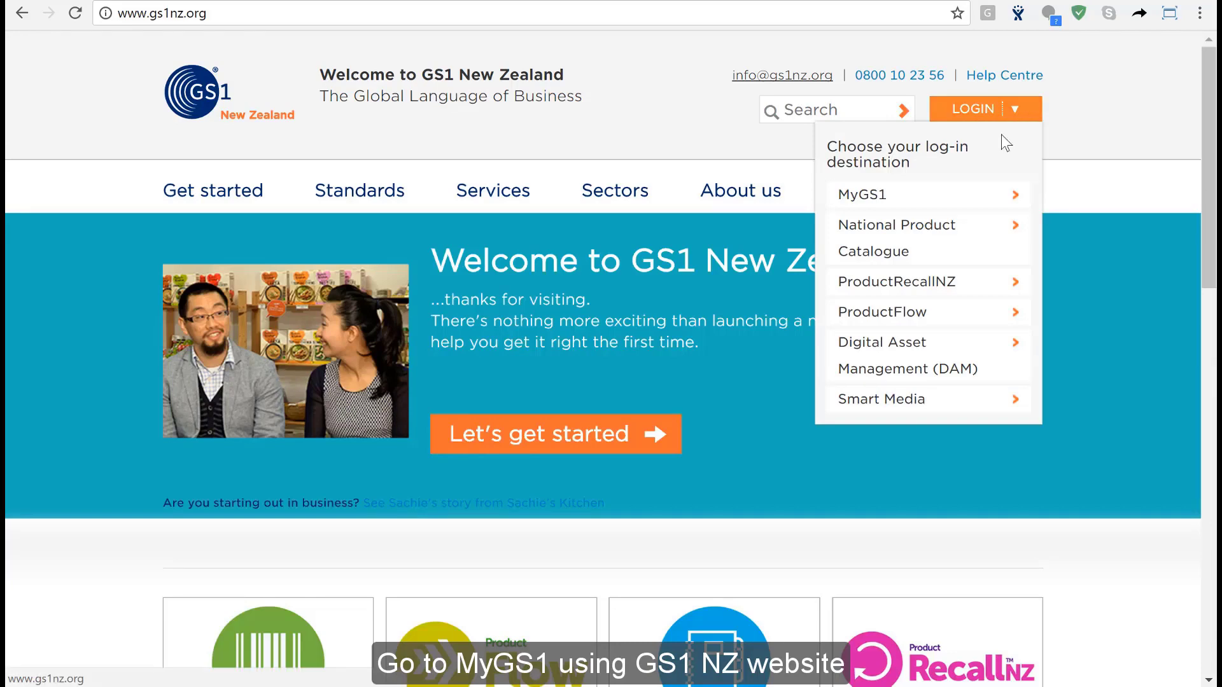
click(965, 203)
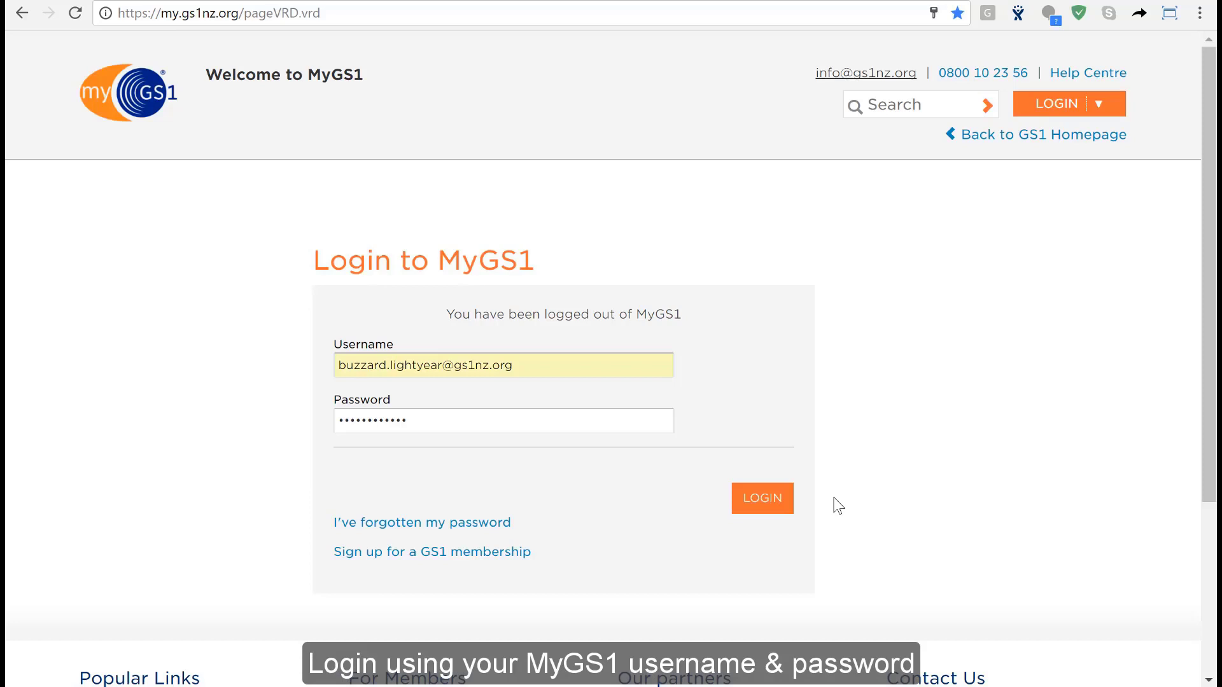
Sign in to MyGS1 with the prefilled credentials
click(770, 516)
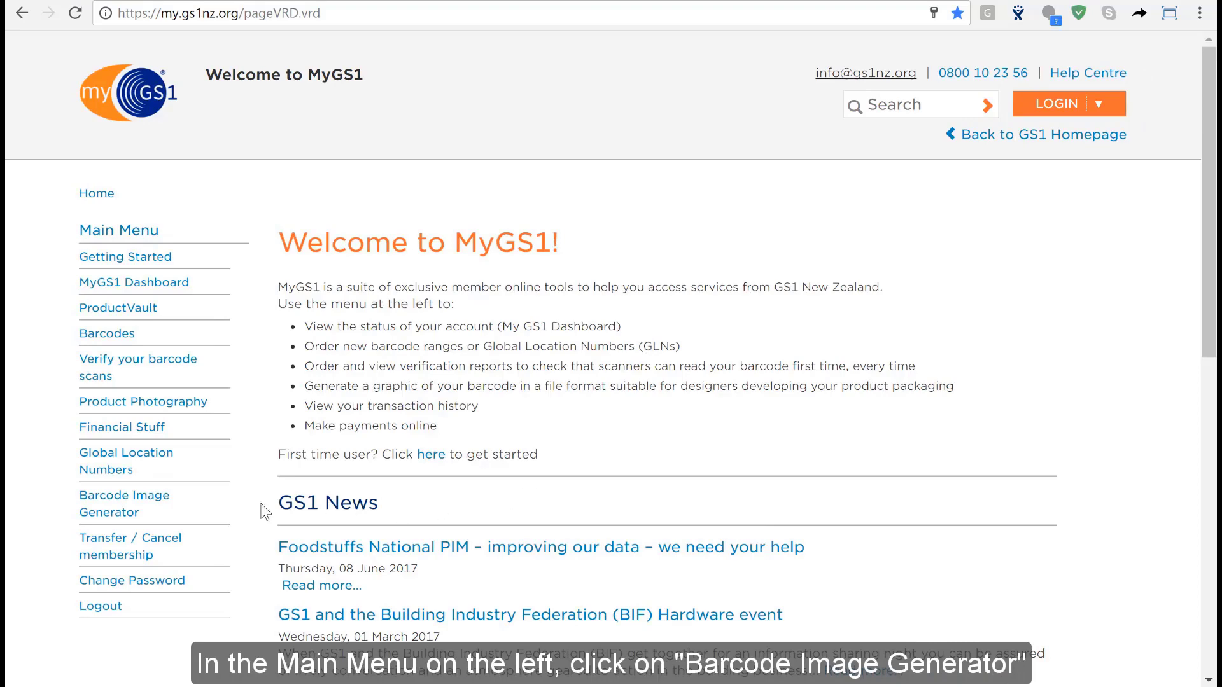
Open the Barcode Image Generator from the Main Menu
click(157, 507)
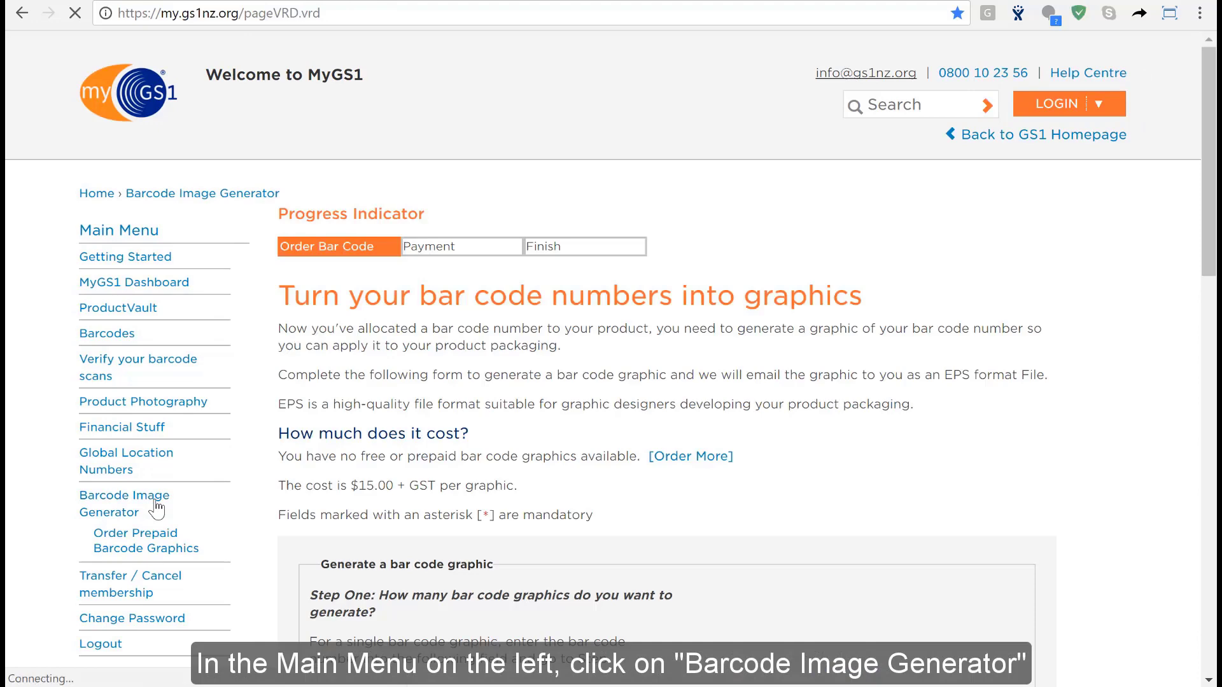
scroll(1049, 487, down, 2)
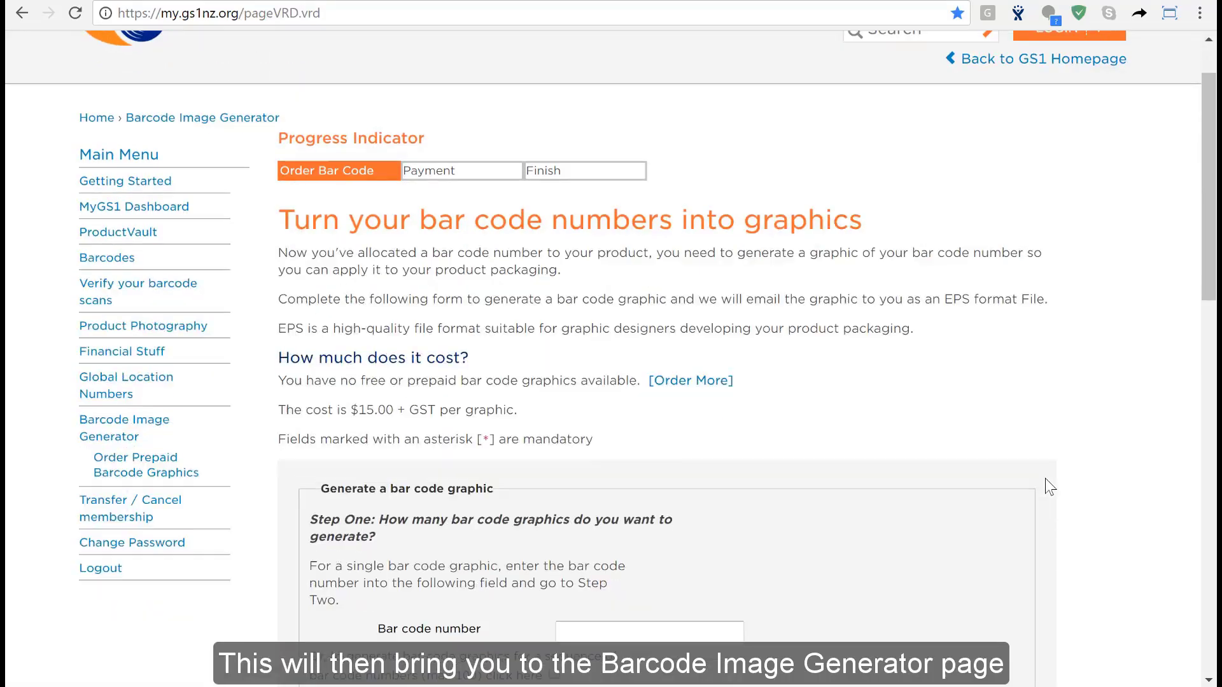
scroll(1049, 486, down, 2)
scroll(1049, 487, down, 1)
scroll(1049, 486, down, 1)
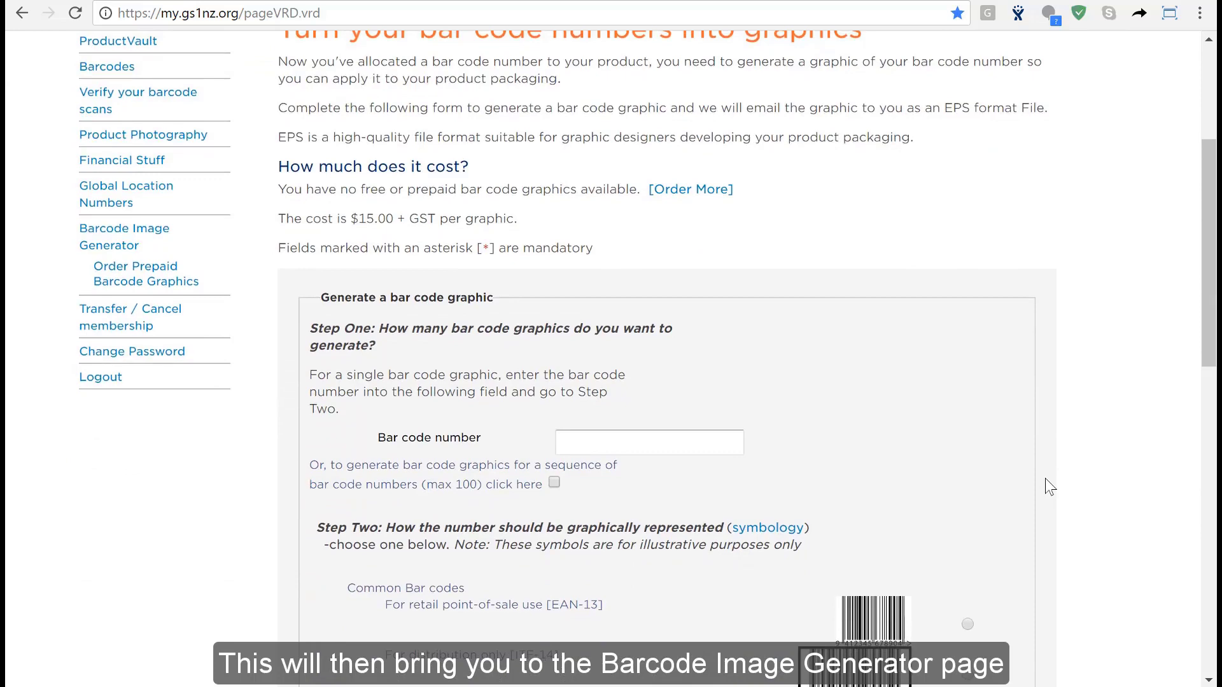
scroll(1050, 487, down, 1)
scroll(1050, 487, down, 1)
scroll(1049, 486, down, 1)
scroll(1045, 485, down, 1)
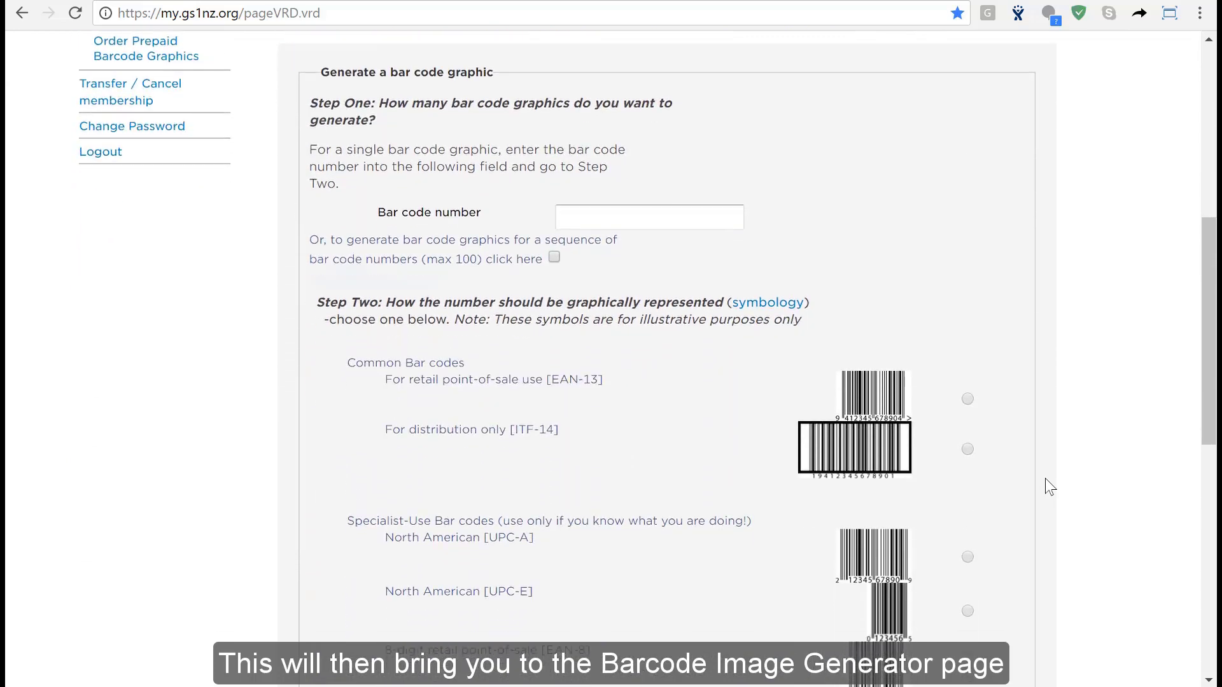
scroll(1045, 485, down, 1)
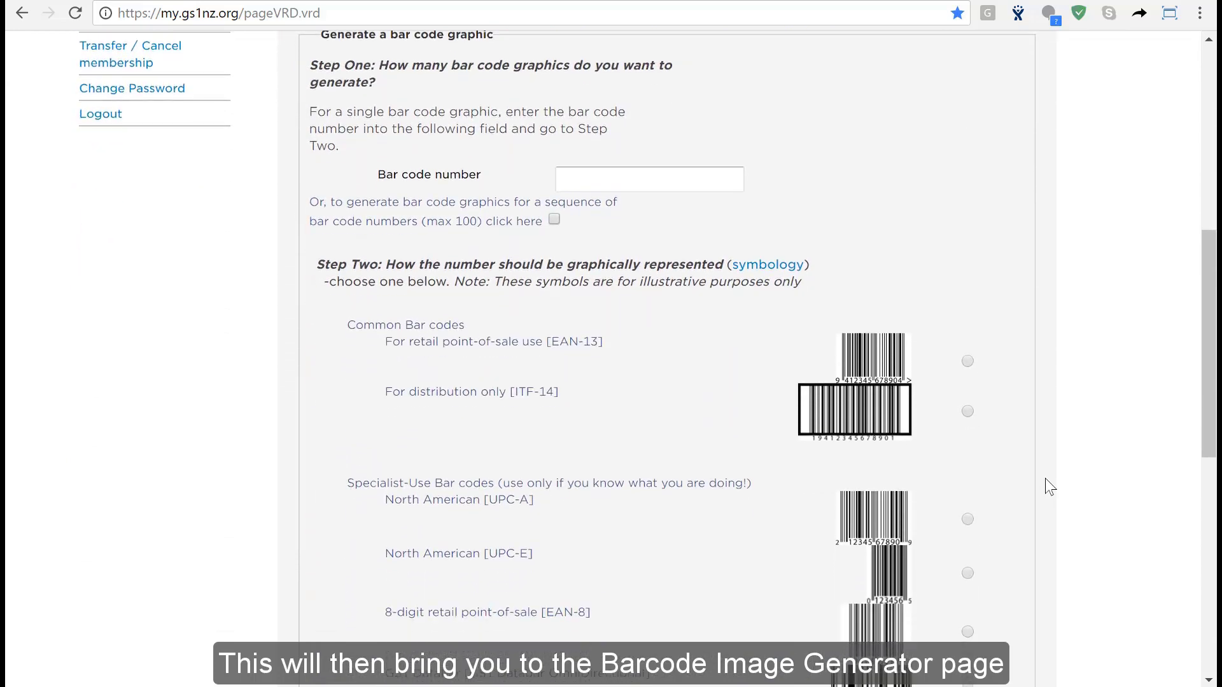
Preview the number-sequence option's bulk fields for first number and graphics count
click(603, 183)
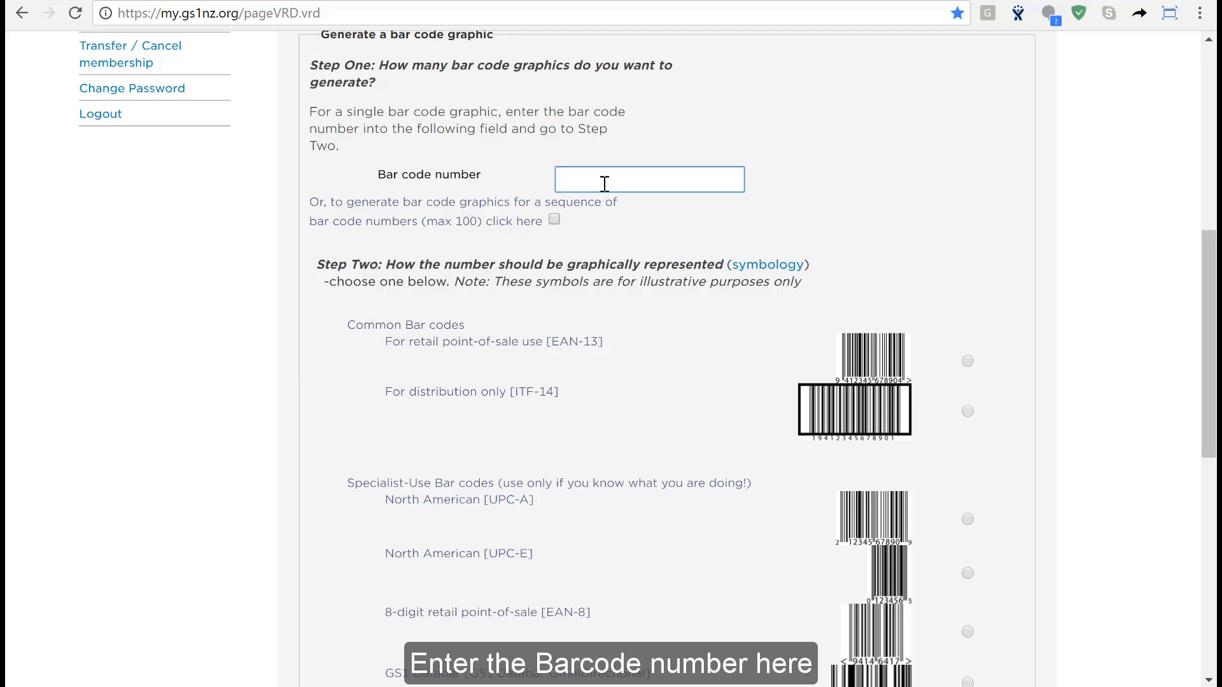
text(09421029160000)
click(554, 221)
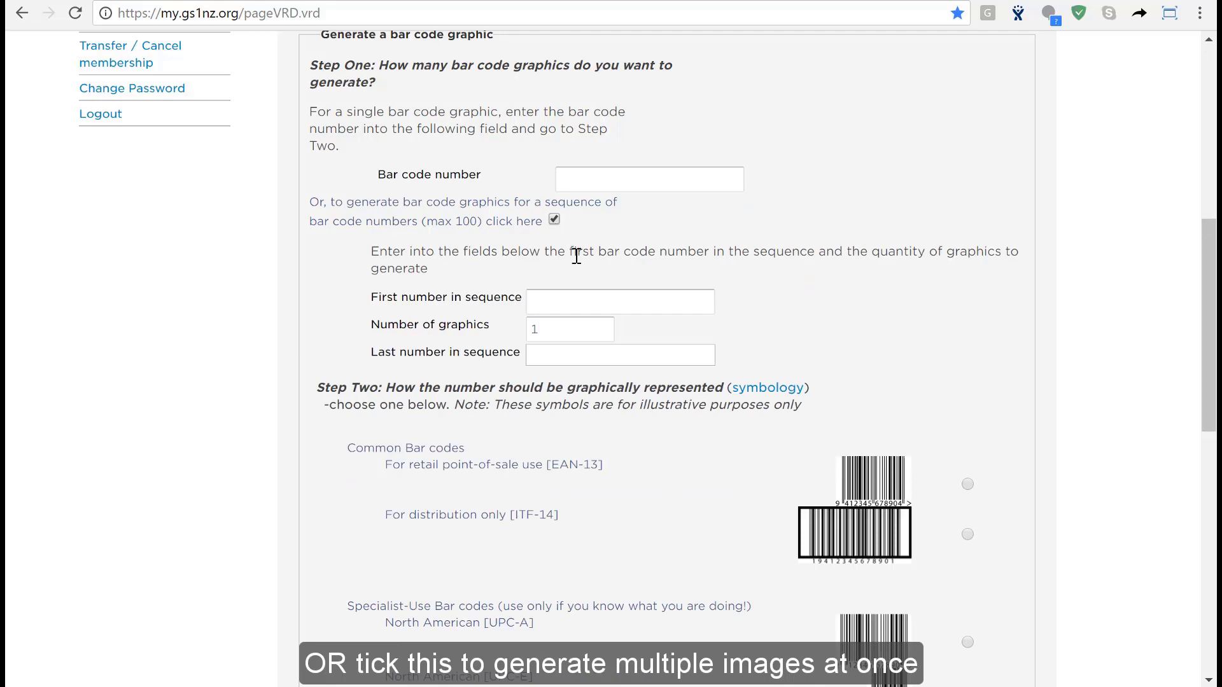
click(599, 300)
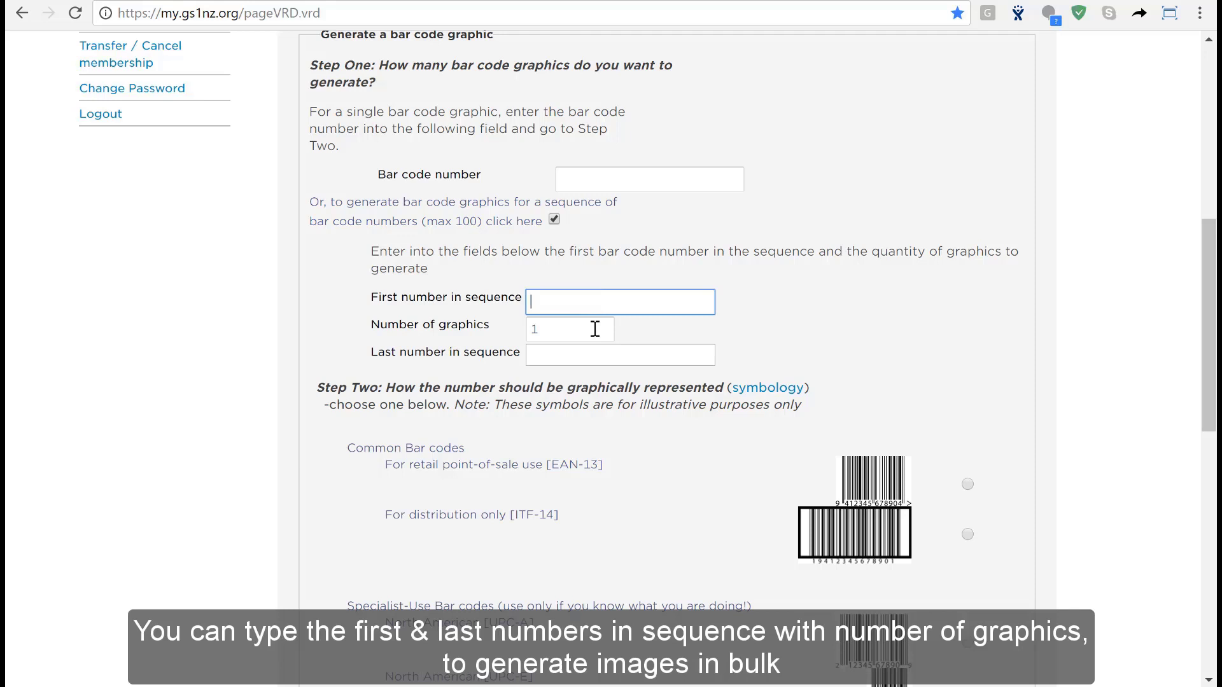
click(595, 329)
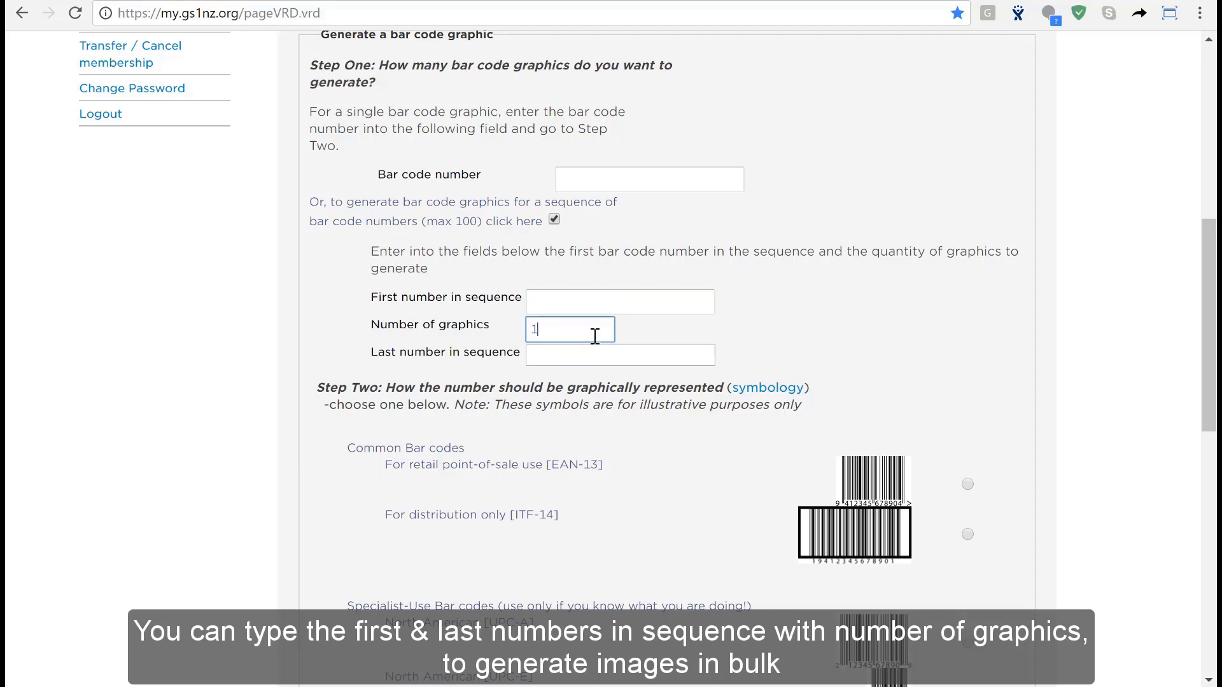
click(595, 366)
click(554, 220)
click(619, 190)
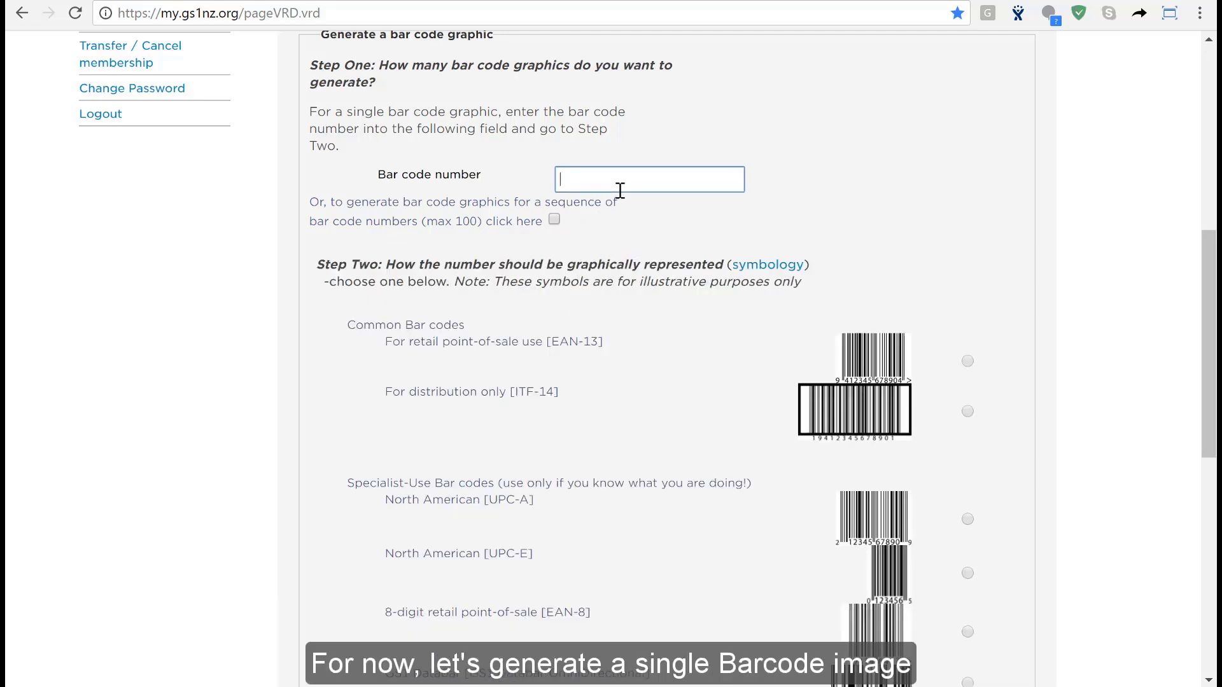
text(09421029160000)
click(1004, 267)
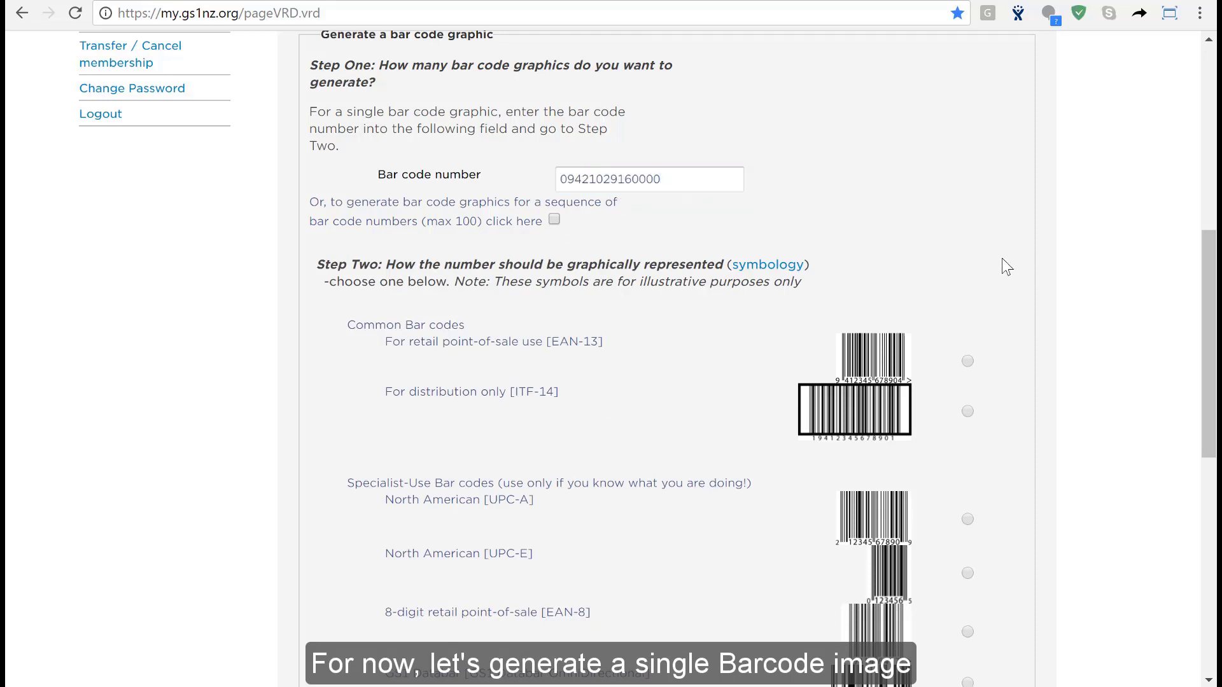
scroll(1005, 266, down, 1)
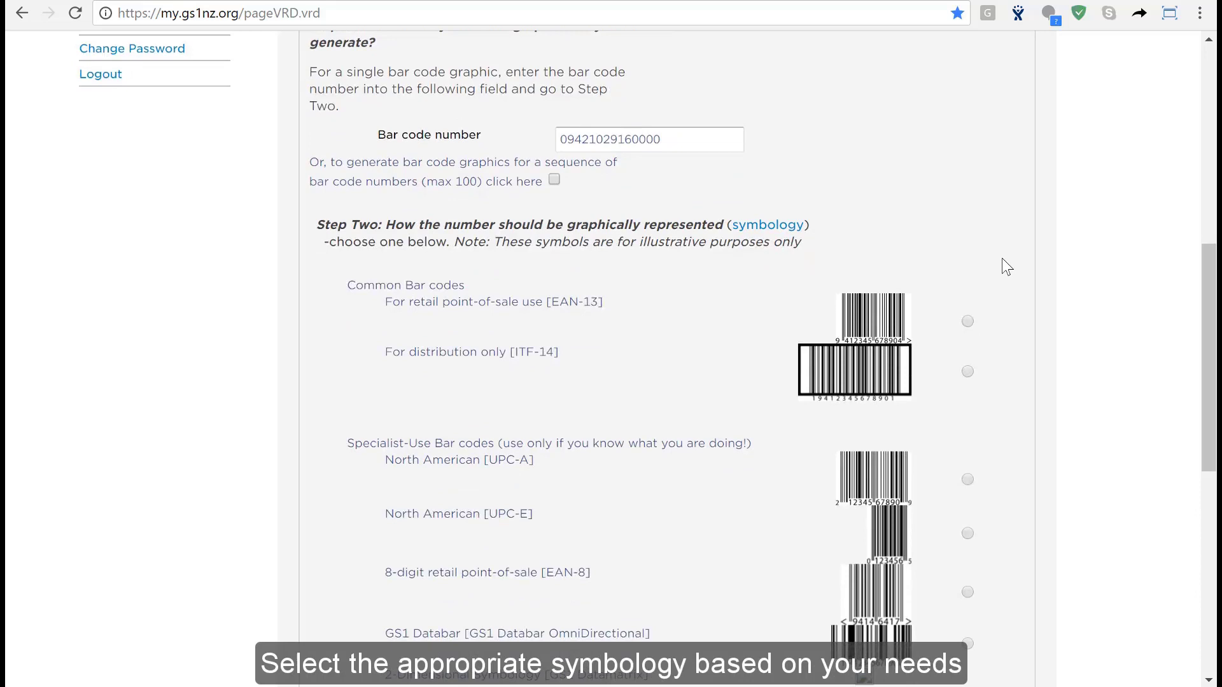
scroll(1005, 266, down, 1)
scroll(1005, 266, down, 1)
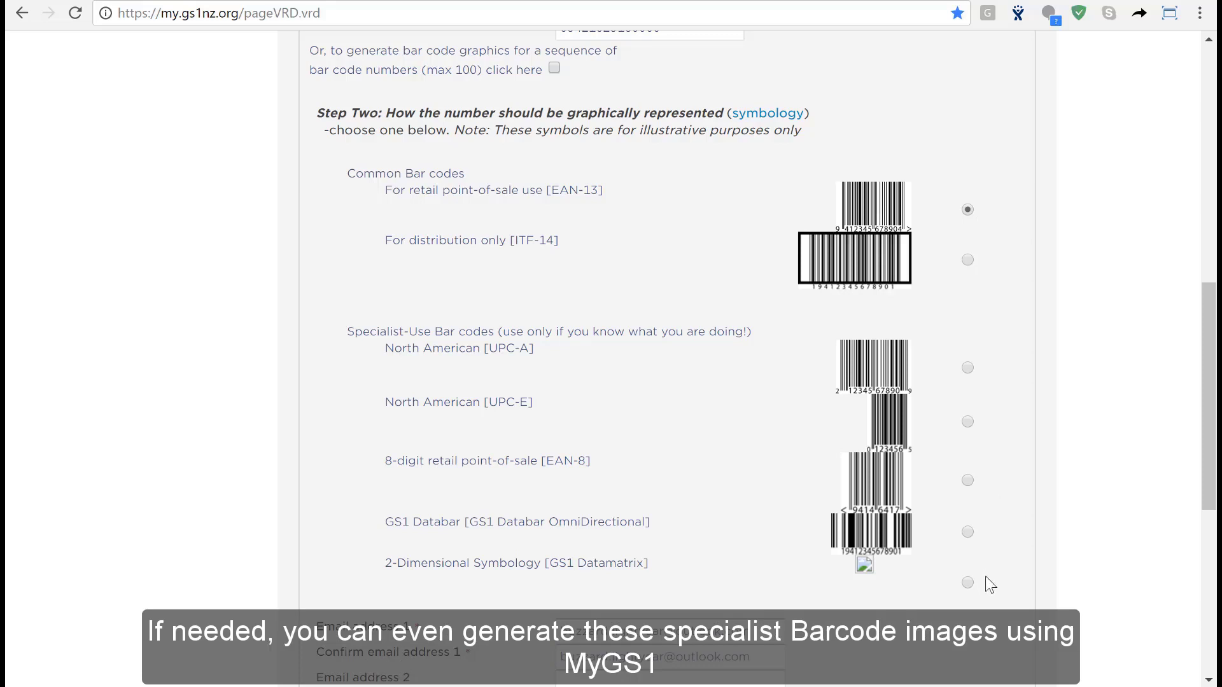
scroll(986, 582, down, 1)
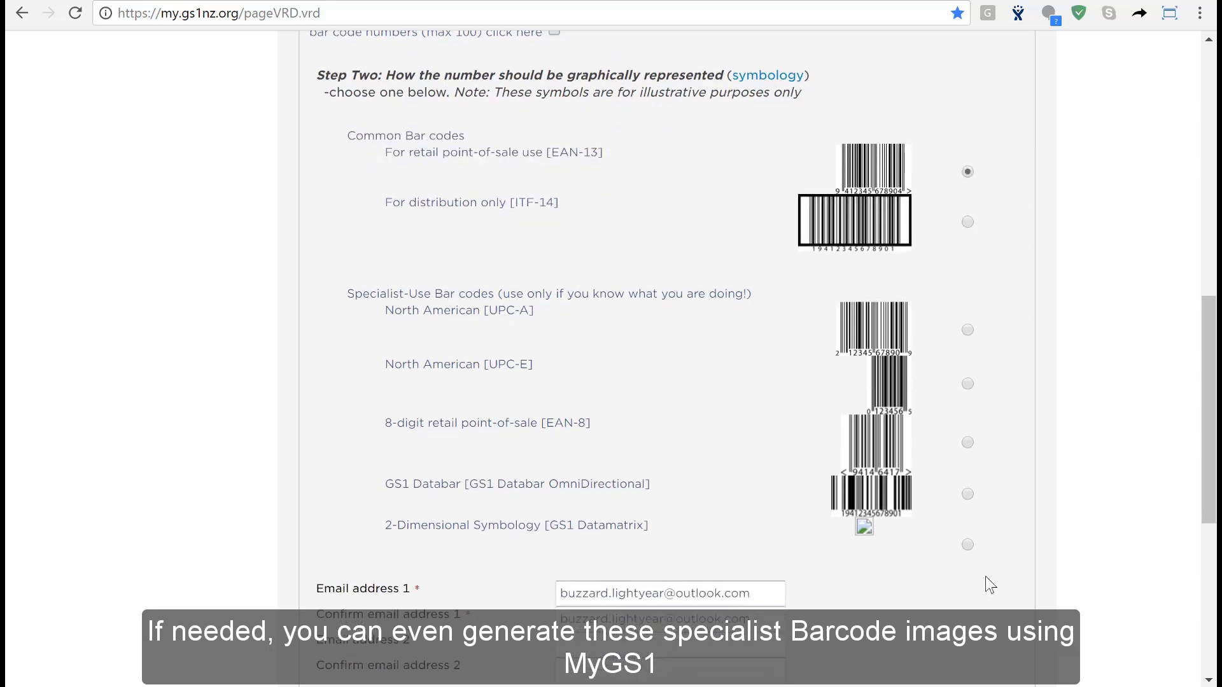
scroll(986, 582, down, 1)
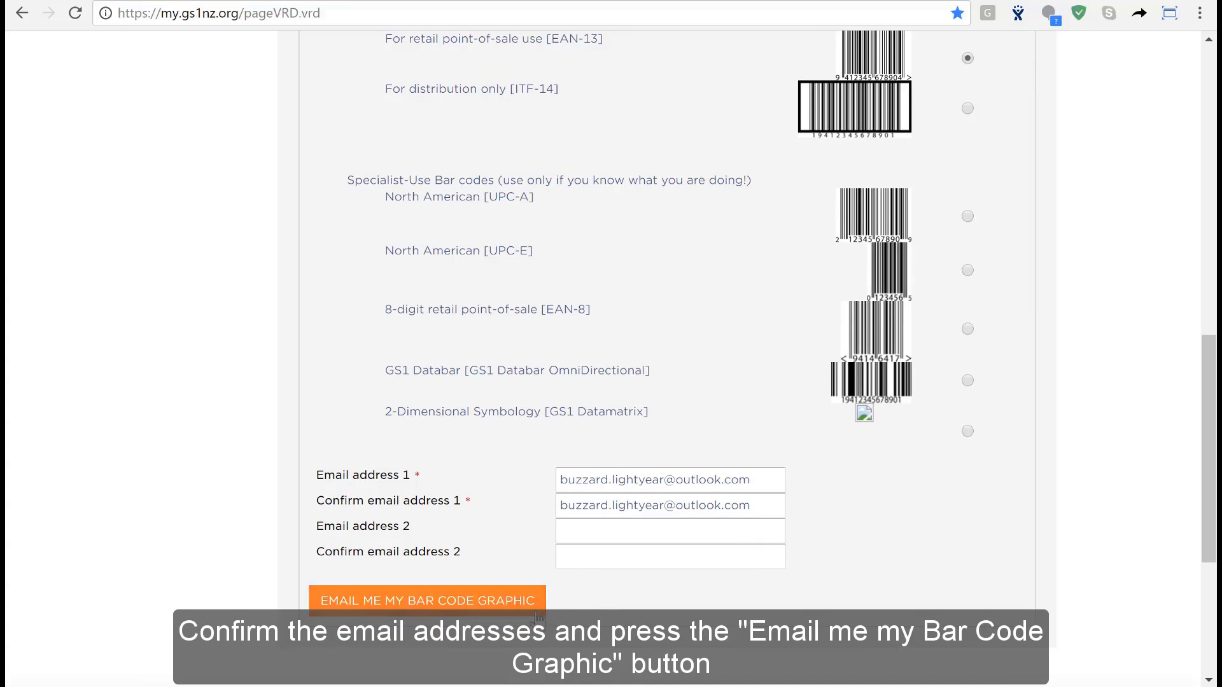
Email the bar code graphic order, reaching the credit card payment page for $17.25
click(538, 617)
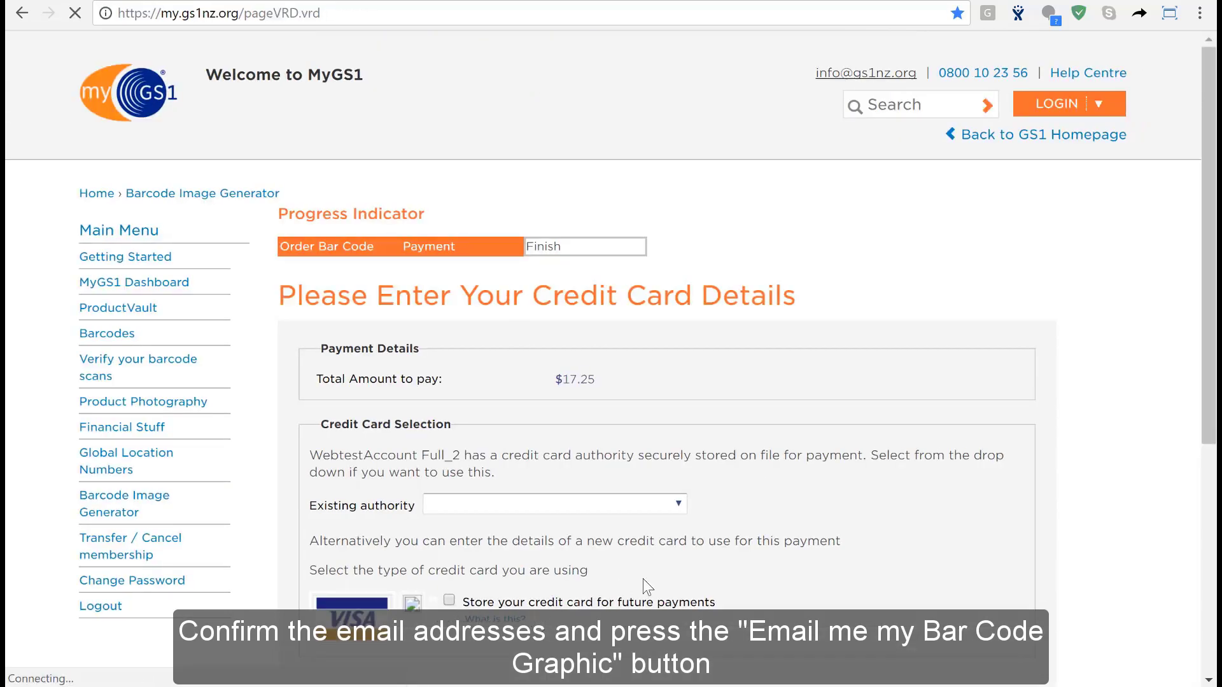
scroll(872, 531, down, 2)
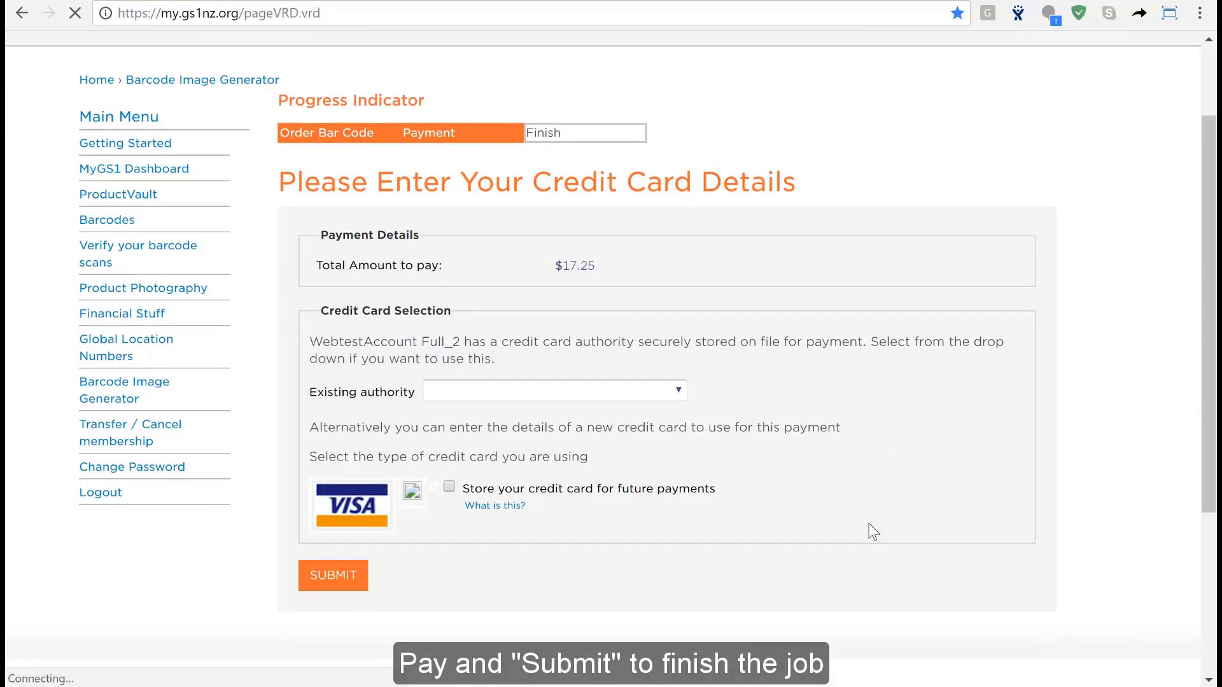